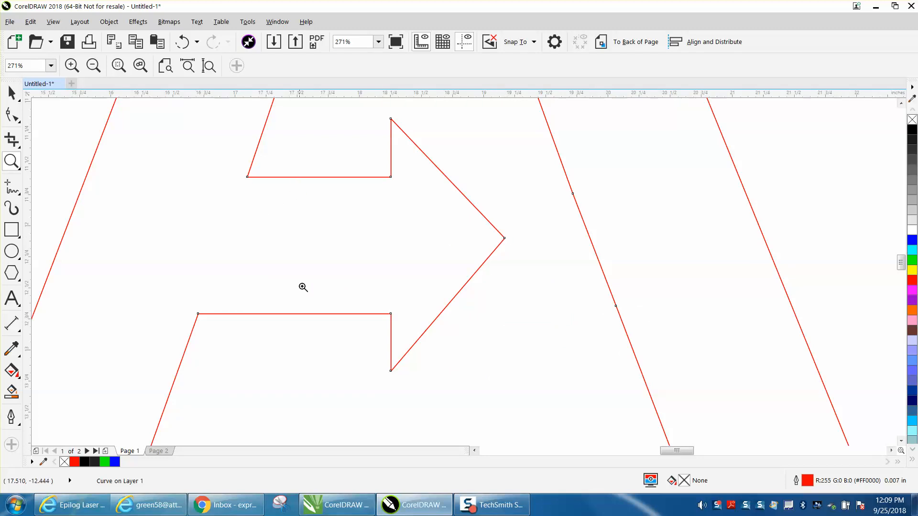
Create a black-filled shape from the inner triangle of the leftmost outlined A using Smart Fill.
scroll(374, 320, down, 5)
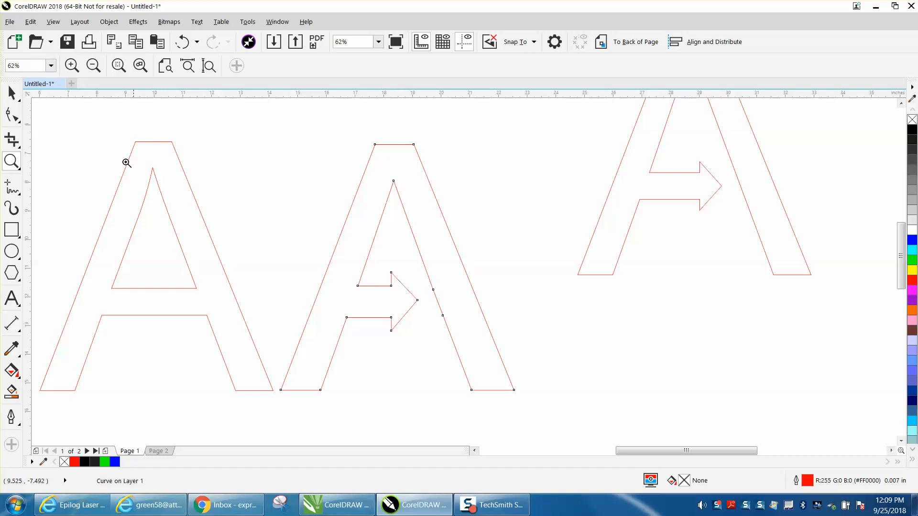
drag(92, 160, 232, 322)
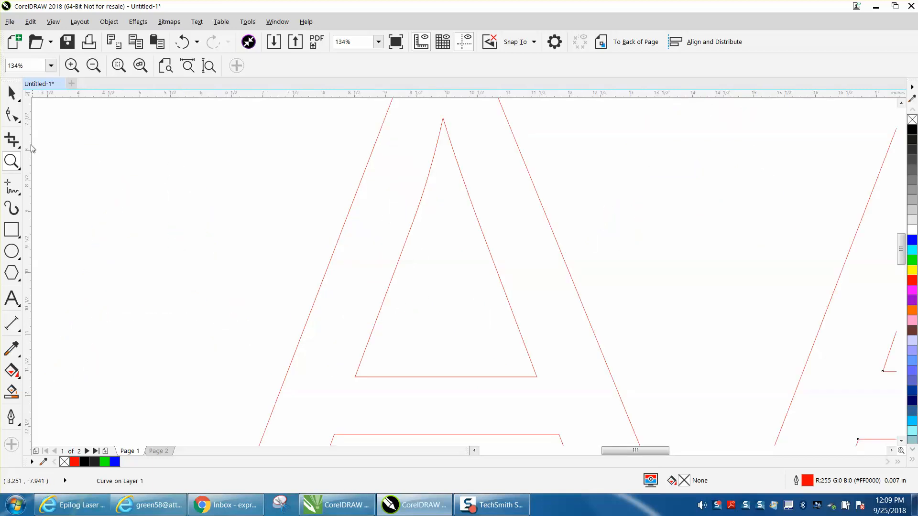
click(12, 93)
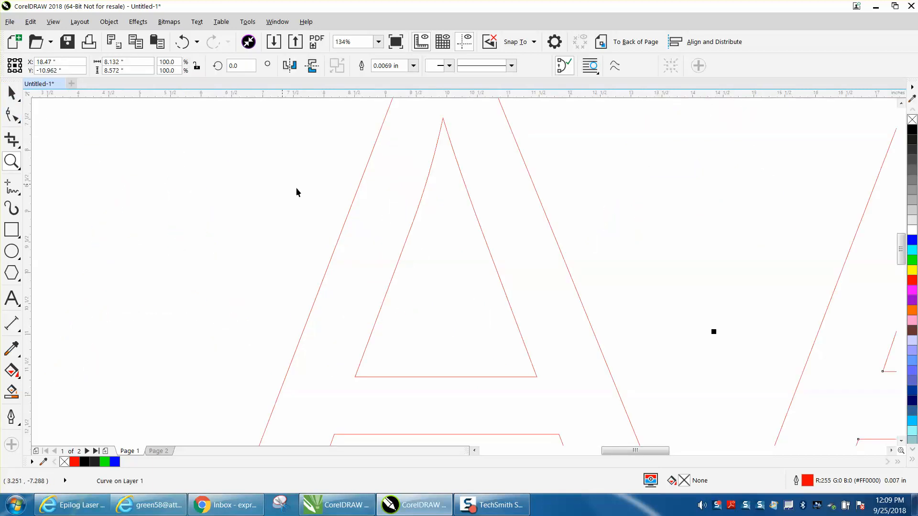
click(413, 218)
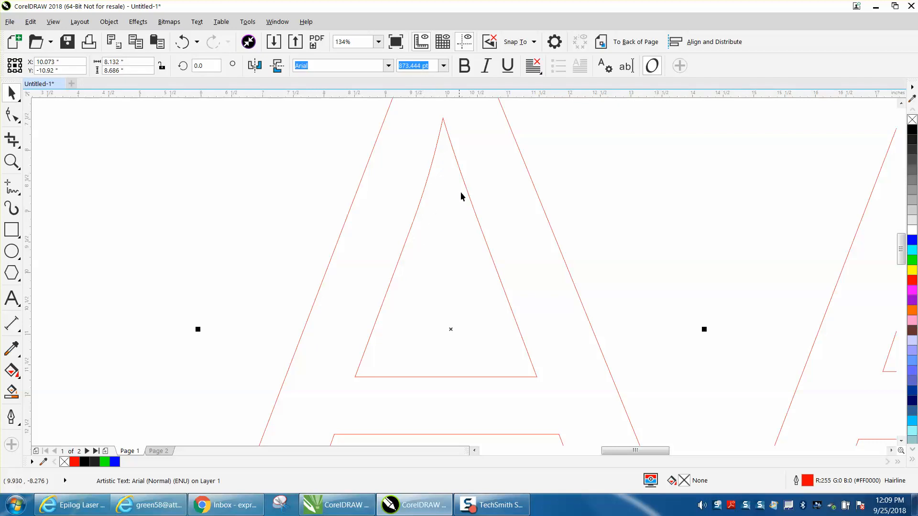
scroll(340, 256, down, 3)
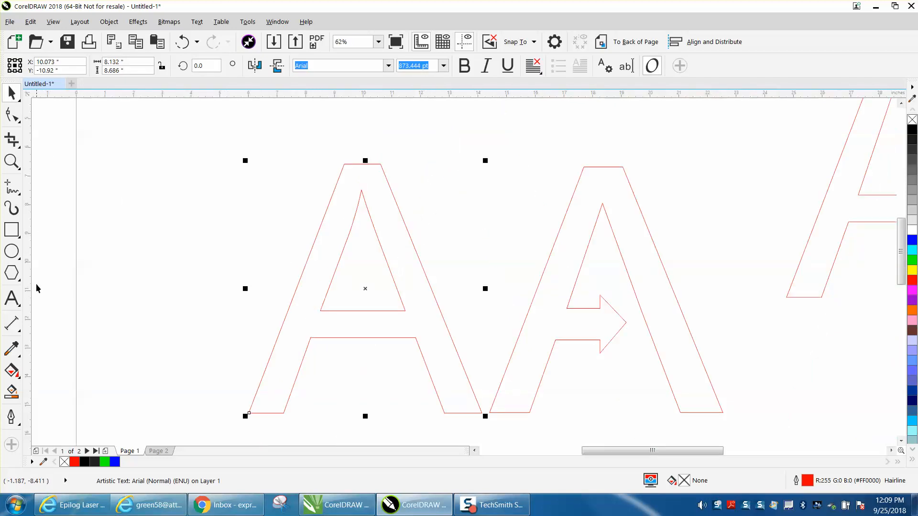
click(11, 392)
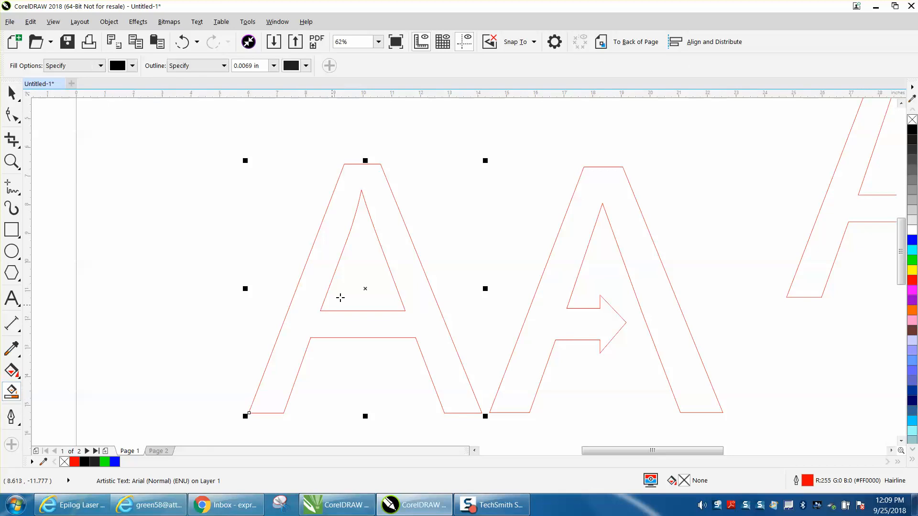
click(340, 298)
key(space)
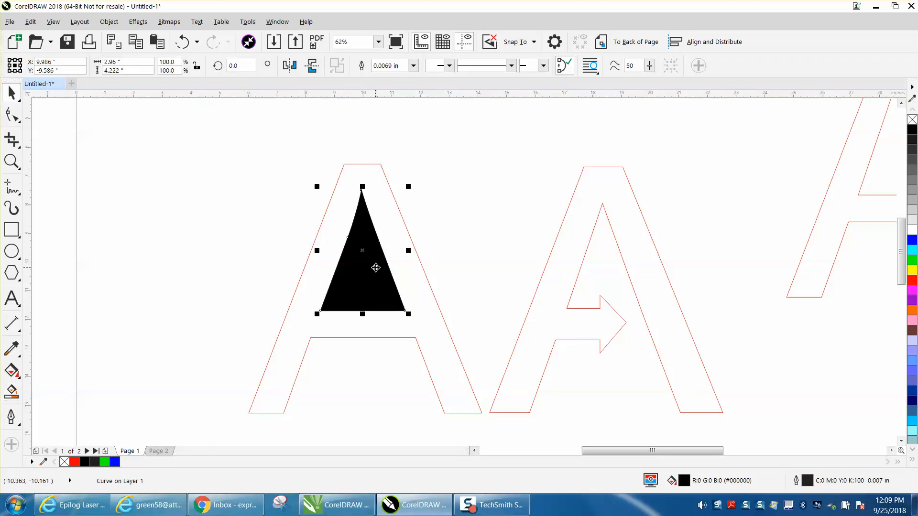
Move the filled triangle beside the letter without fill, and overlay a horizontally mirrored copy to compare its sides.
drag(364, 250, 207, 249)
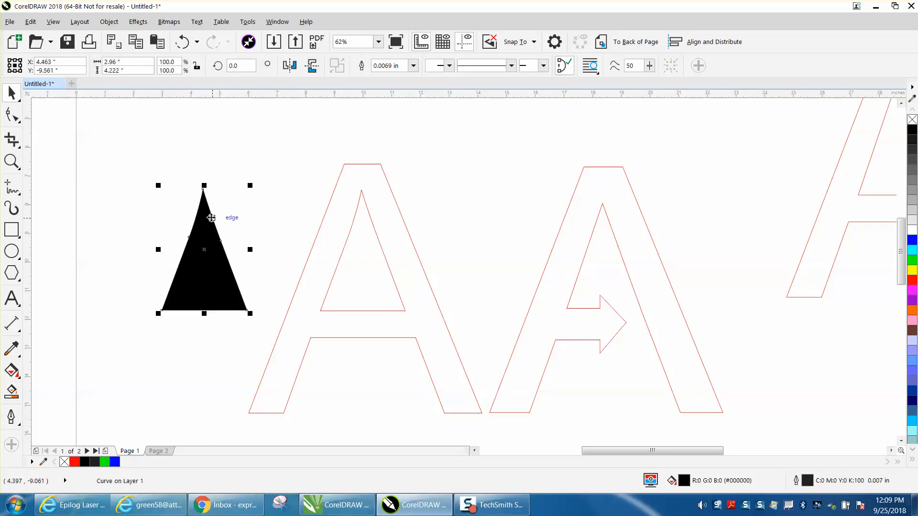
click(912, 121)
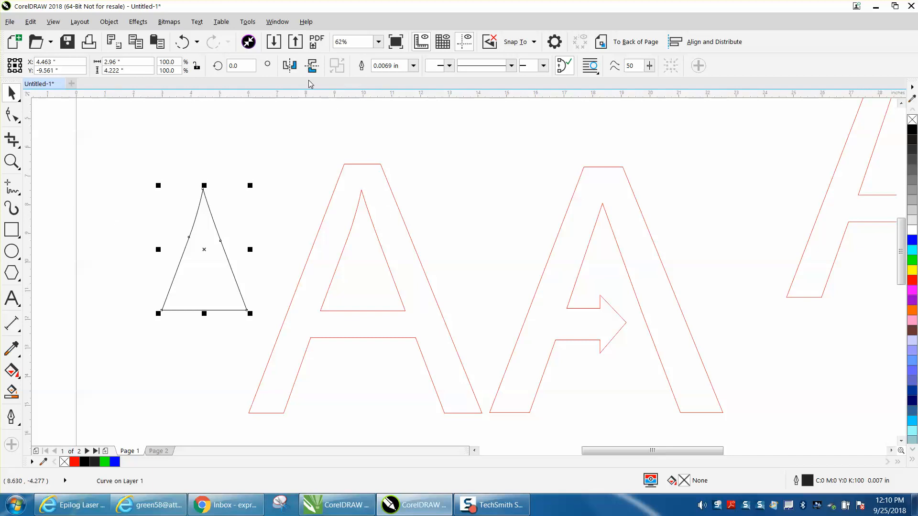
click(289, 66)
click(11, 161)
drag(149, 170, 245, 225)
scroll(246, 224, down, 5)
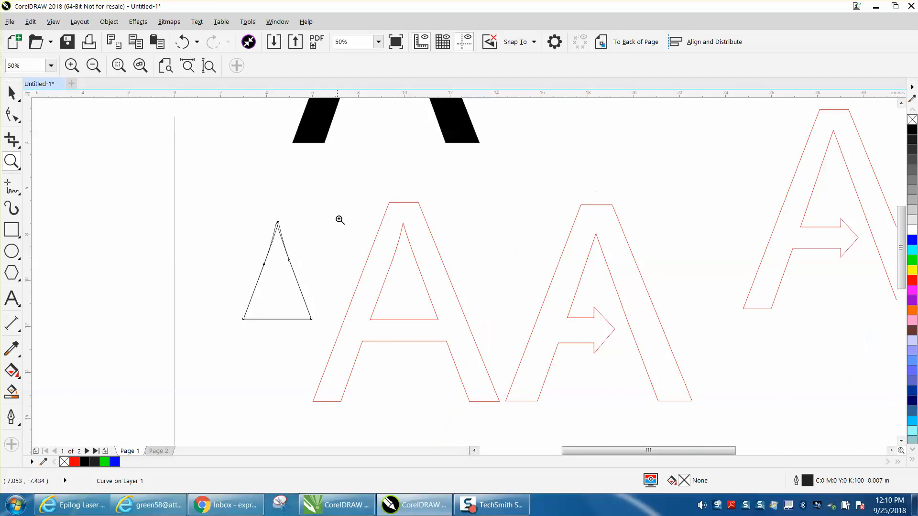
Convert the leftmost outlined A from artistic text to curves.
drag(346, 211, 488, 349)
click(14, 95)
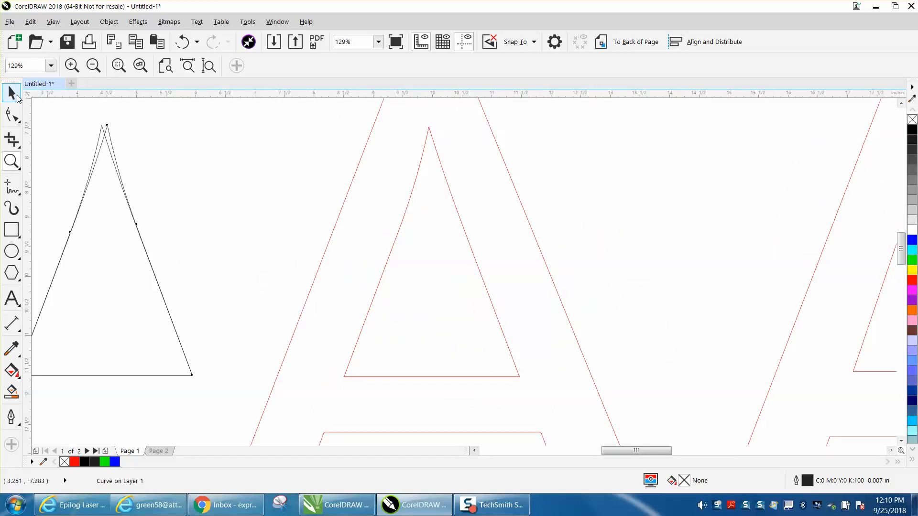
click(409, 199)
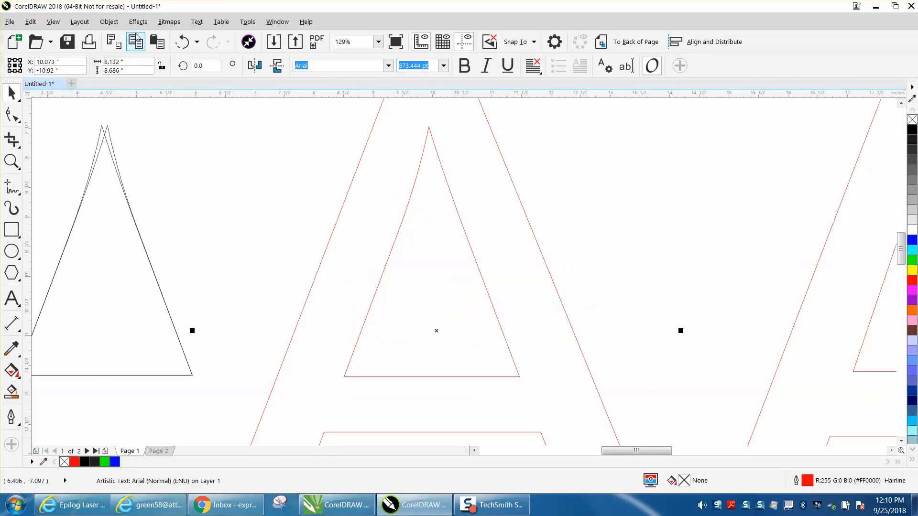
click(110, 22)
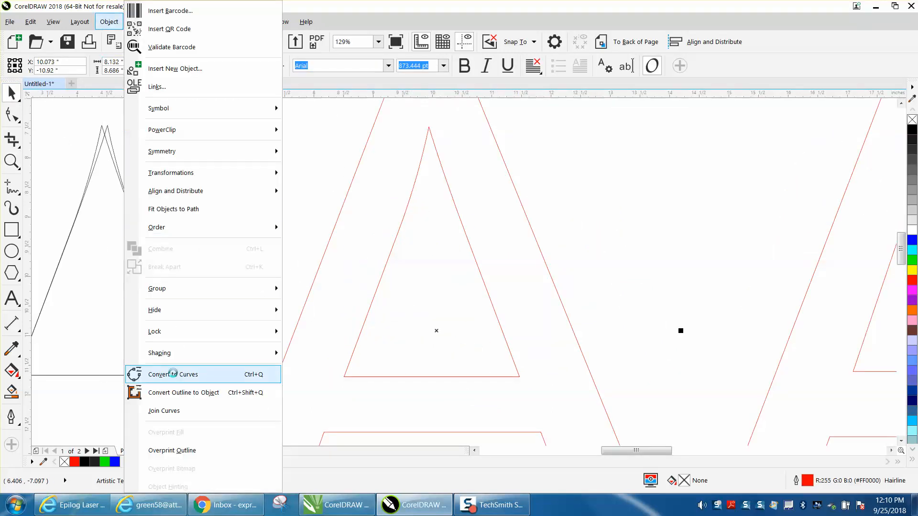
click(174, 375)
Delete the mid-side nodes of the A's inner triangle and convert its remaining segments to straight lines.
click(12, 116)
drag(363, 197, 500, 265)
key(Delete)
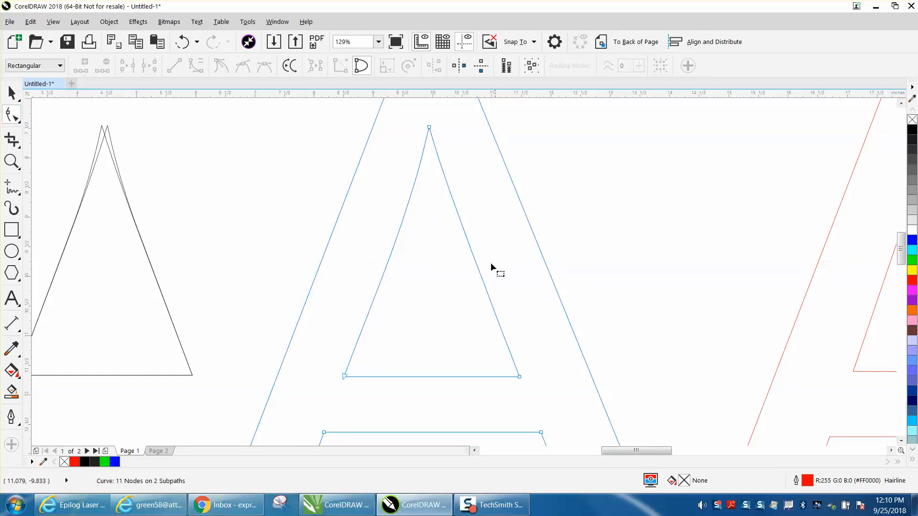
drag(333, 107, 542, 409)
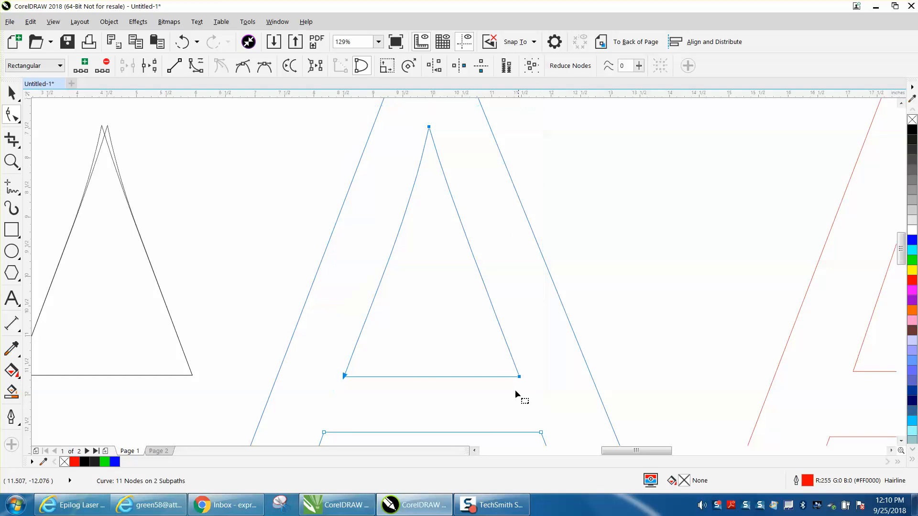
right_click(520, 378)
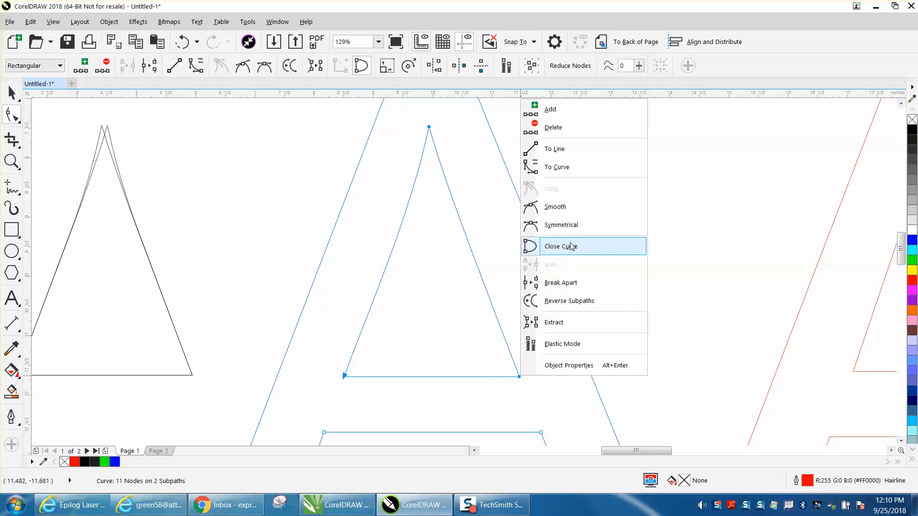
click(556, 149)
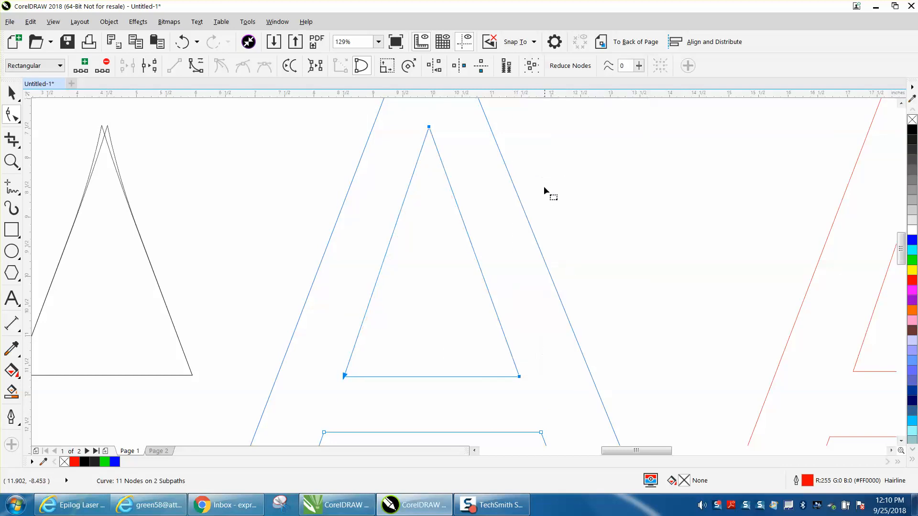
Place a horizontal guideline through the tip node of the arrow in the middle outlined A.
scroll(396, 290, down, 5)
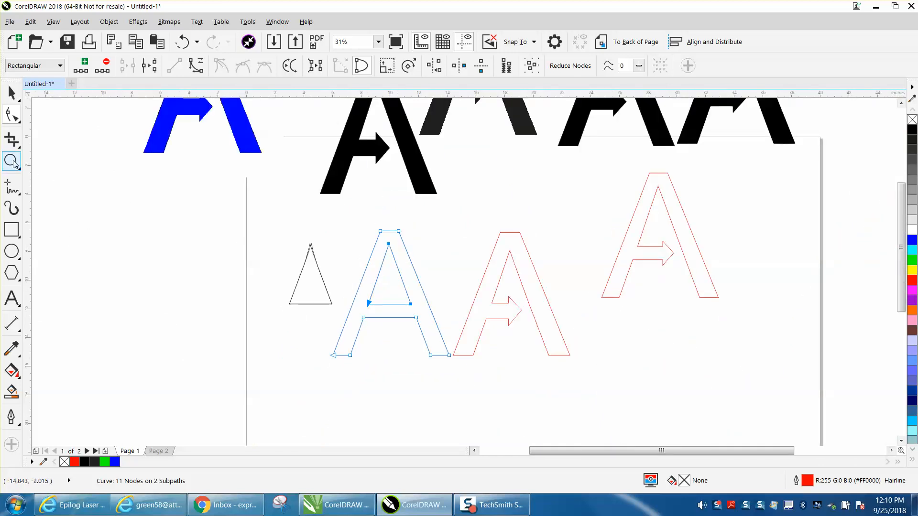
click(11, 161)
drag(471, 288, 571, 352)
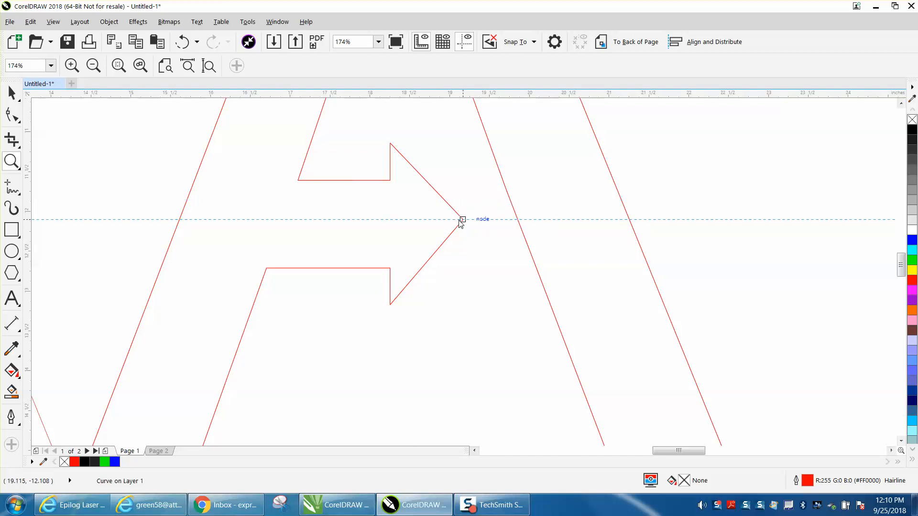
drag(463, 221, 463, 220)
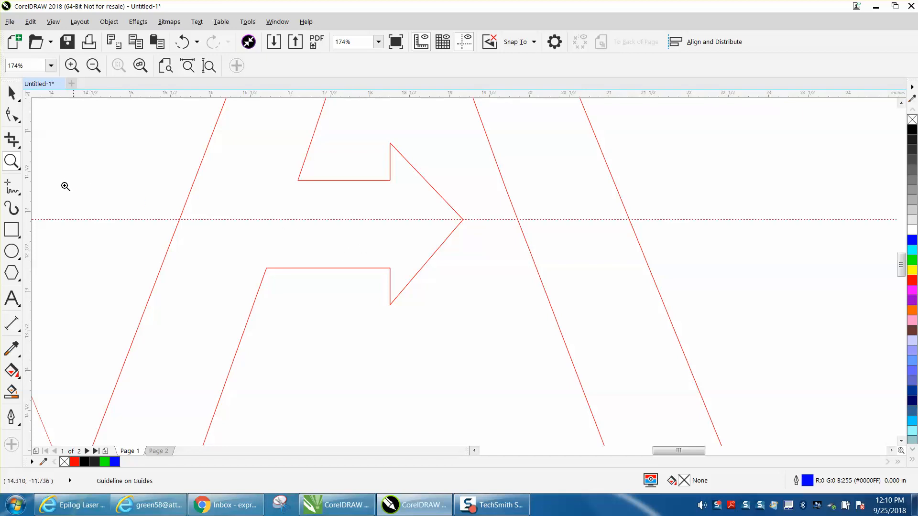
Delete the horizontal guideline running through the arrow's tip.
click(13, 93)
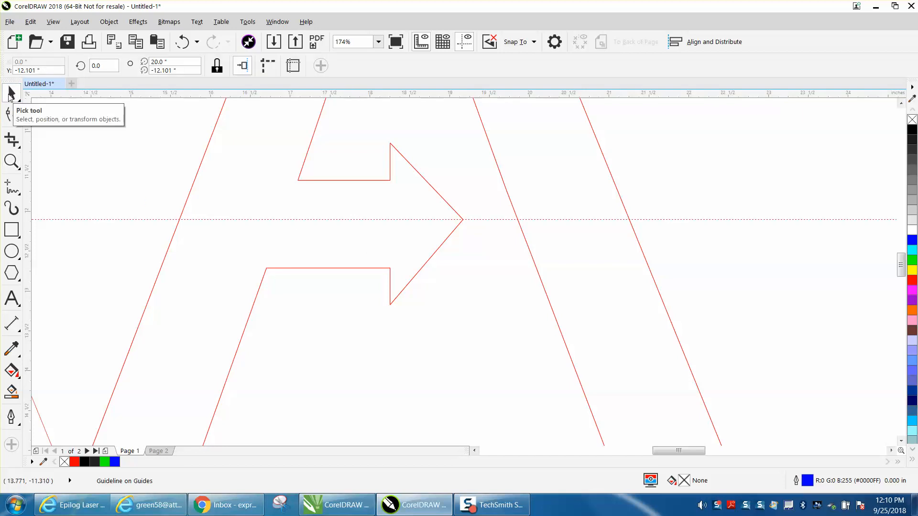
click(273, 219)
key(Delete)
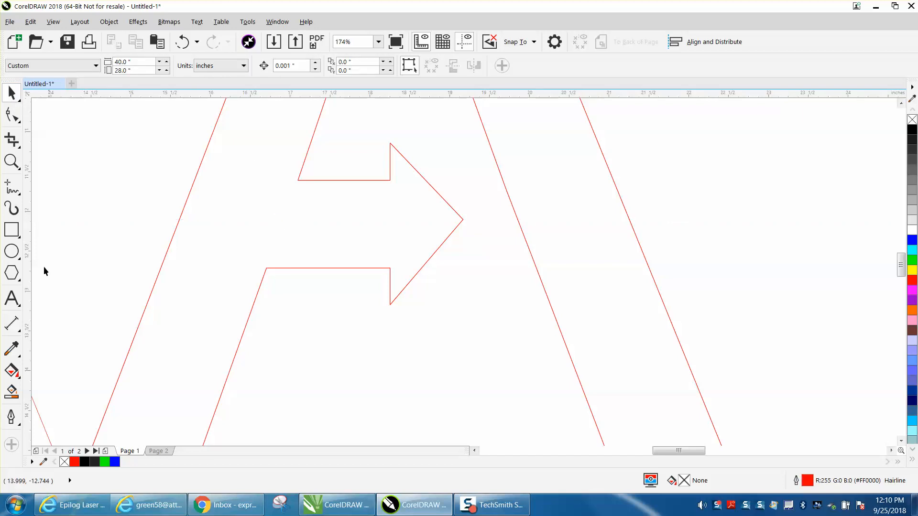
Draw a rectangle about 0.618 by 1.1 inches spanning the arrow shaft's edges and place a horizontal guideline through its center.
click(18, 234)
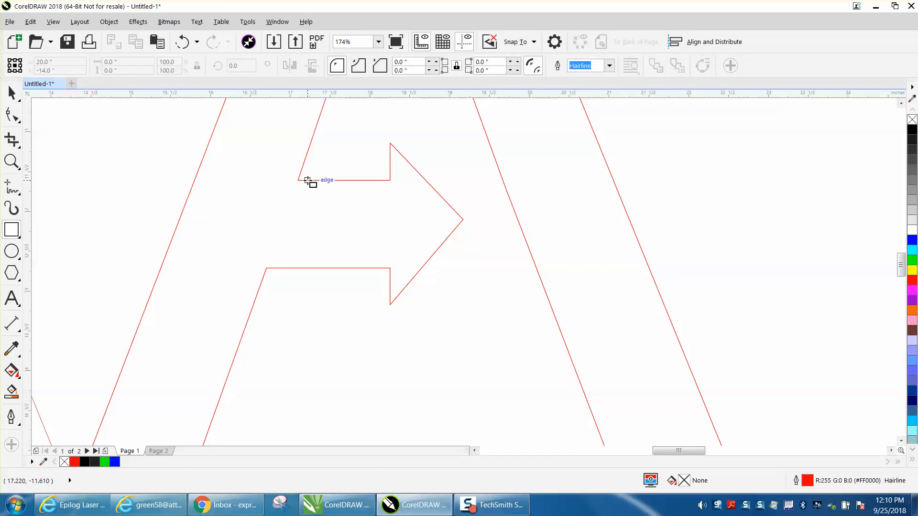
drag(308, 181, 358, 268)
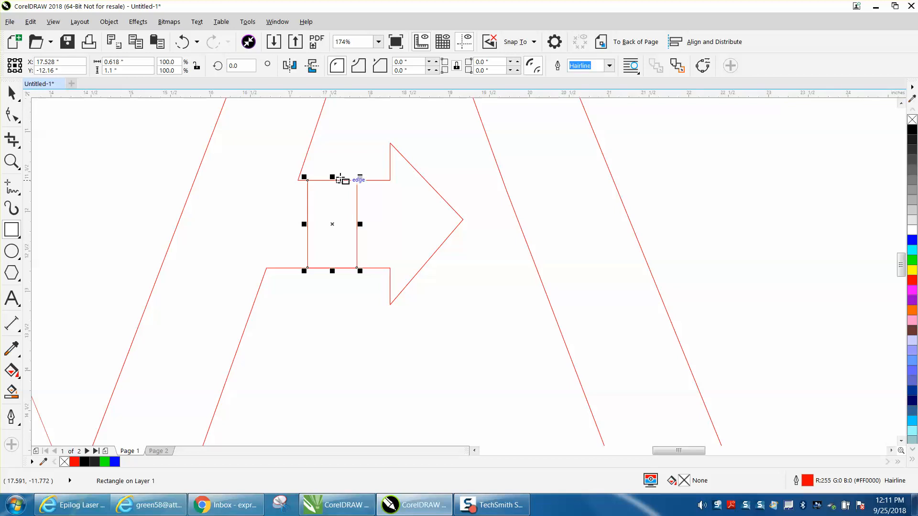
drag(342, 102, 332, 224)
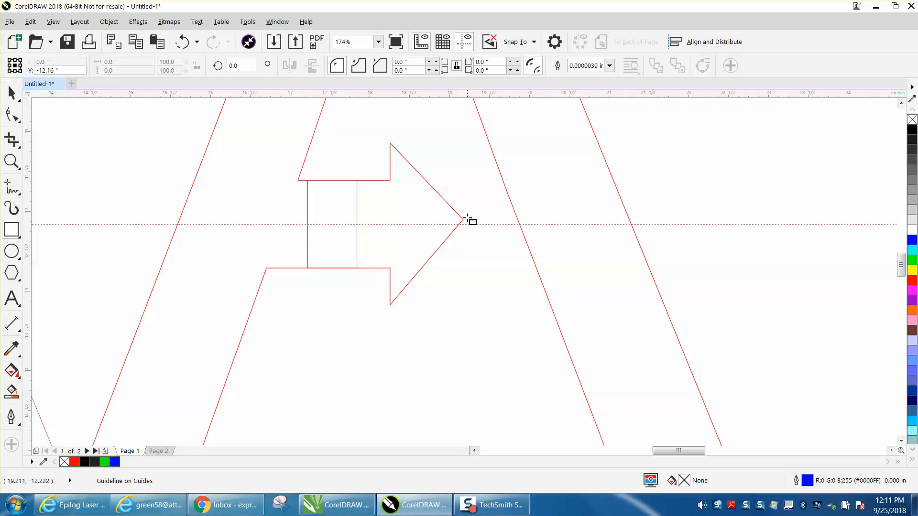
Try aligning the arrow's tip node with the horizontal guideline, and undo the move.
click(12, 161)
drag(427, 196, 513, 243)
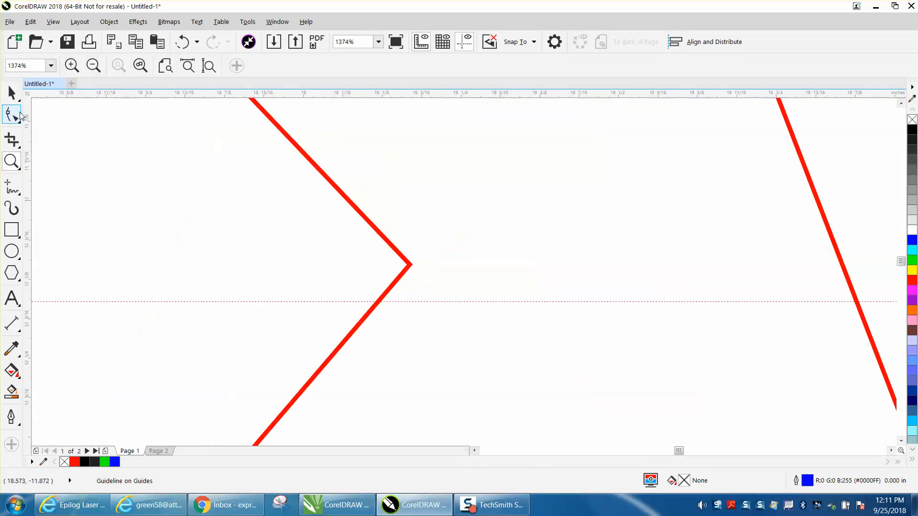
click(13, 116)
click(410, 266)
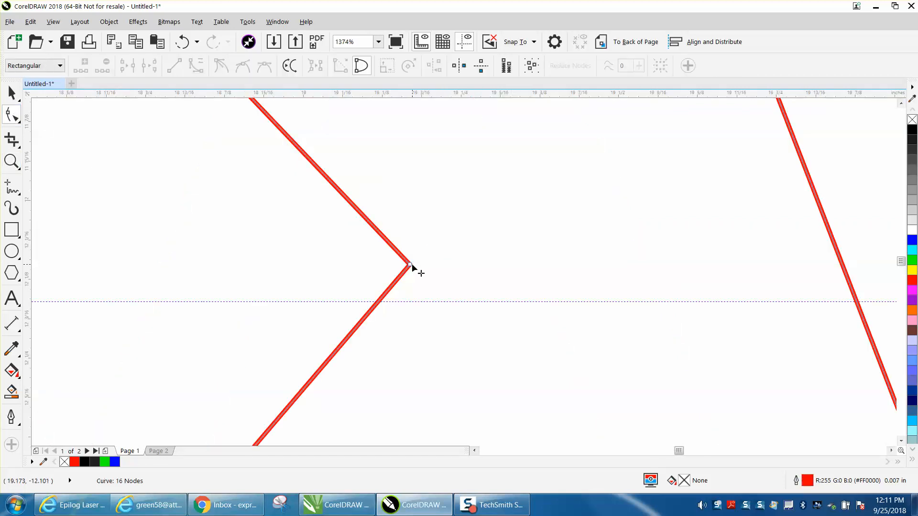
drag(410, 264, 410, 303)
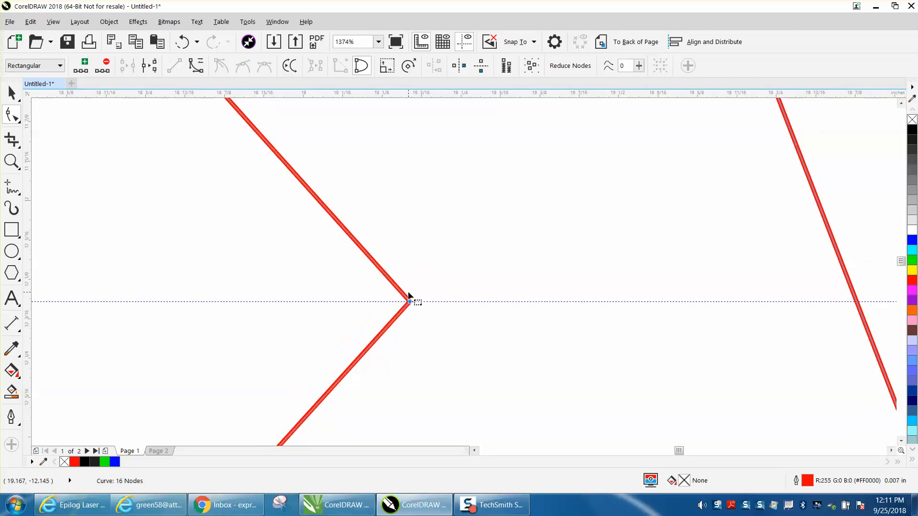
scroll(407, 281, down, 3)
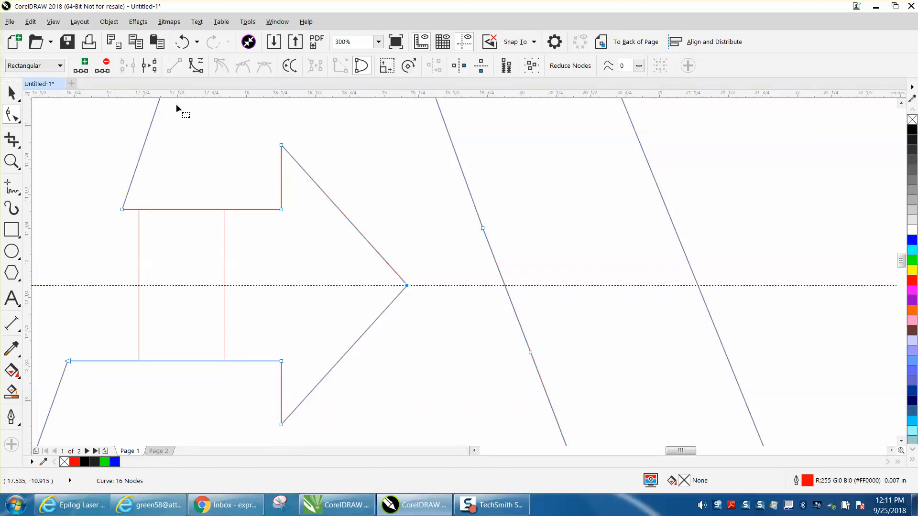
click(183, 43)
Delete the construction rectangle inside the arrow shaft.
click(11, 93)
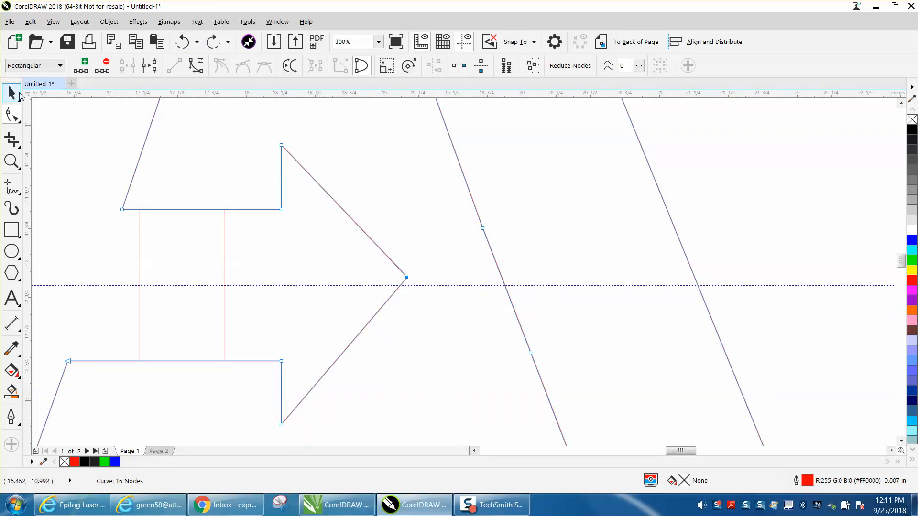
click(225, 230)
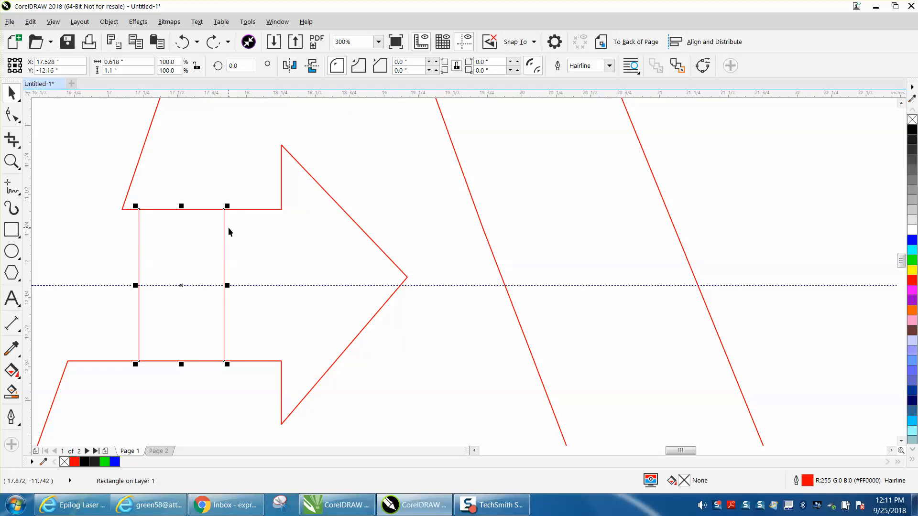
key(Delete)
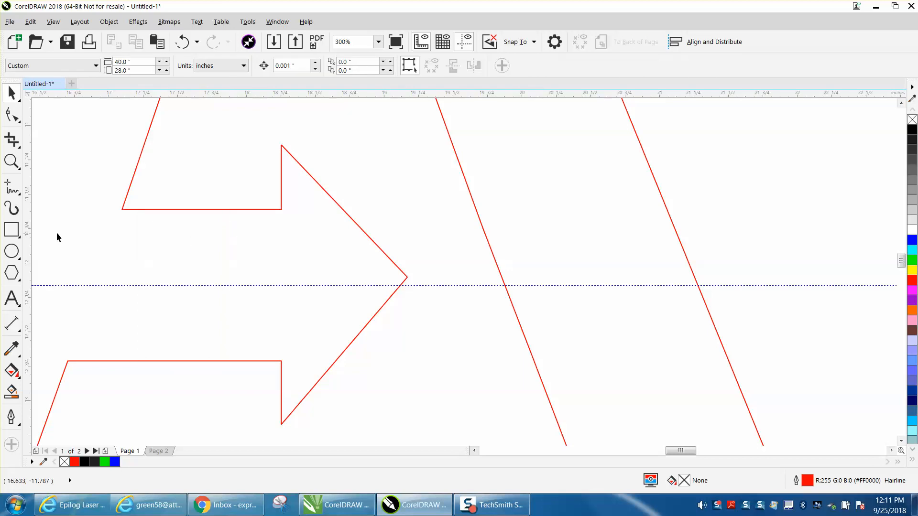
Draw a vertical two-point line about 1.1 inches long between the arrow shaft's upper and lower edges.
click(17, 193)
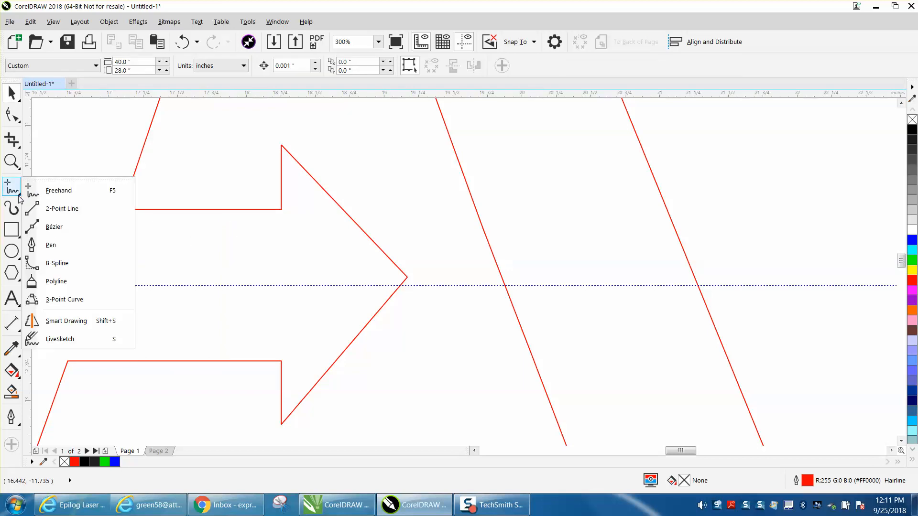
click(56, 211)
drag(185, 209, 185, 361)
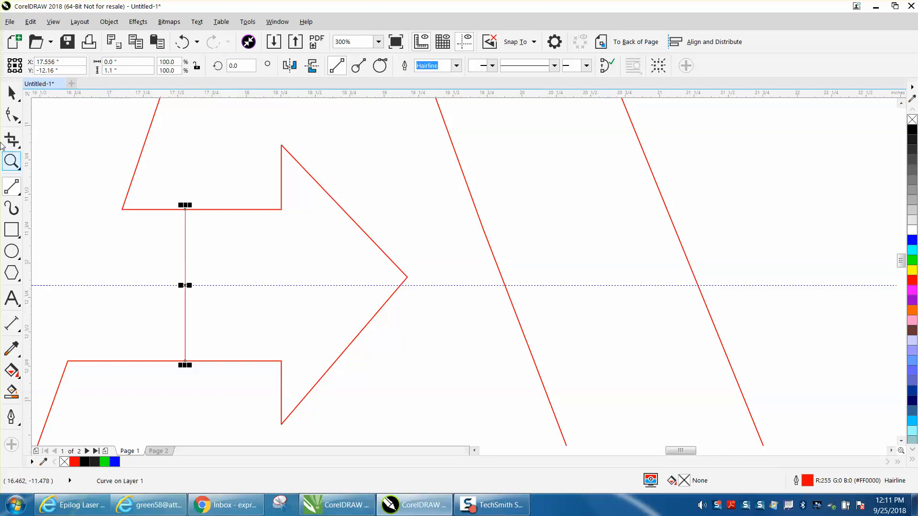
click(12, 92)
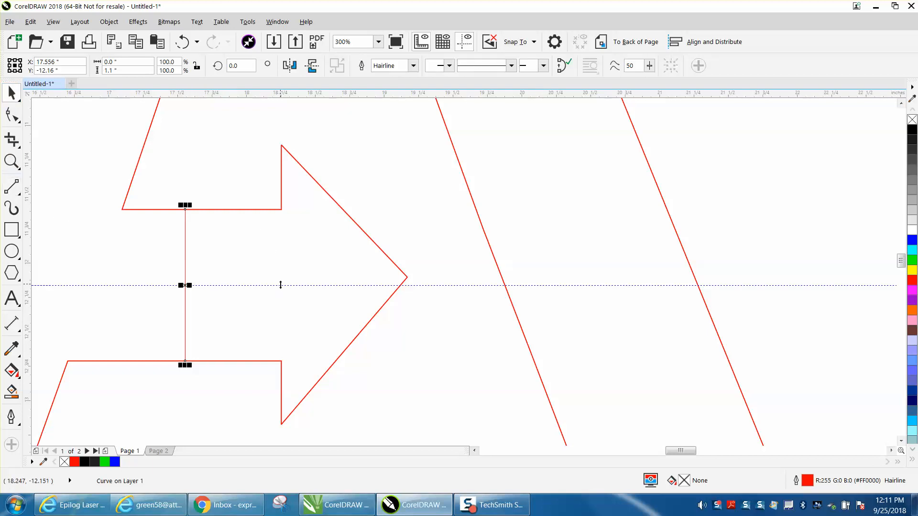
Move the horizontal guideline up off the vertical line's center and add a node at the line's midpoint.
drag(283, 286, 281, 264)
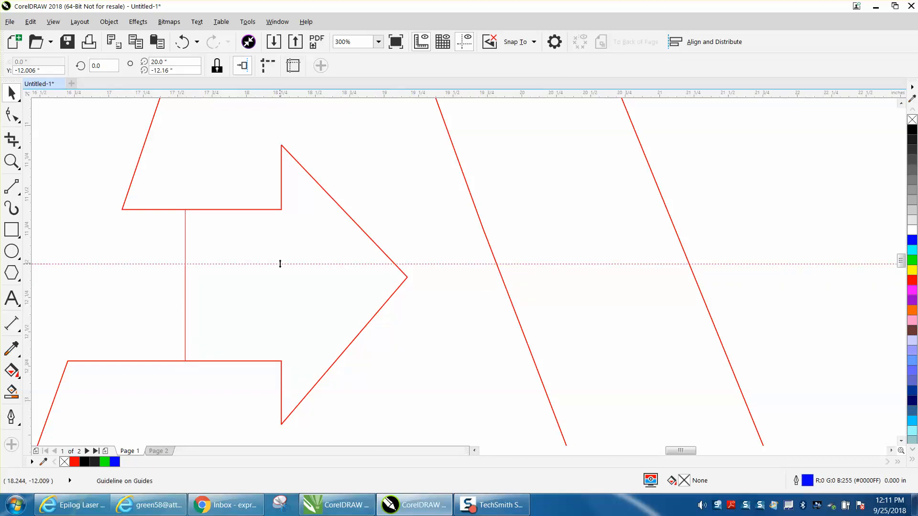
click(184, 241)
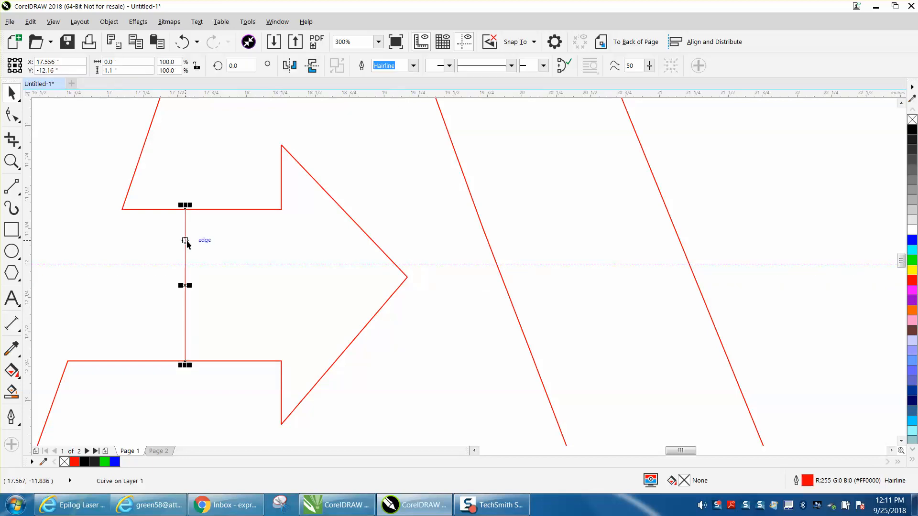
click(11, 115)
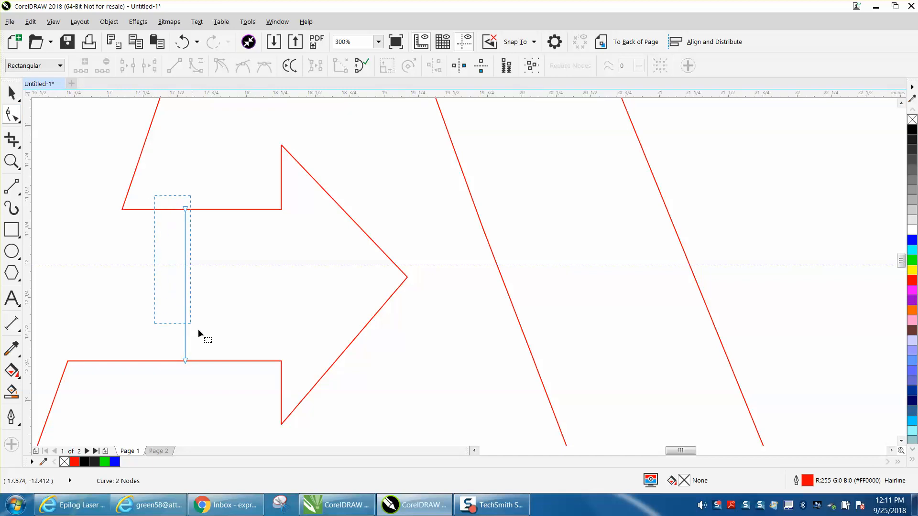
drag(234, 375, 235, 374)
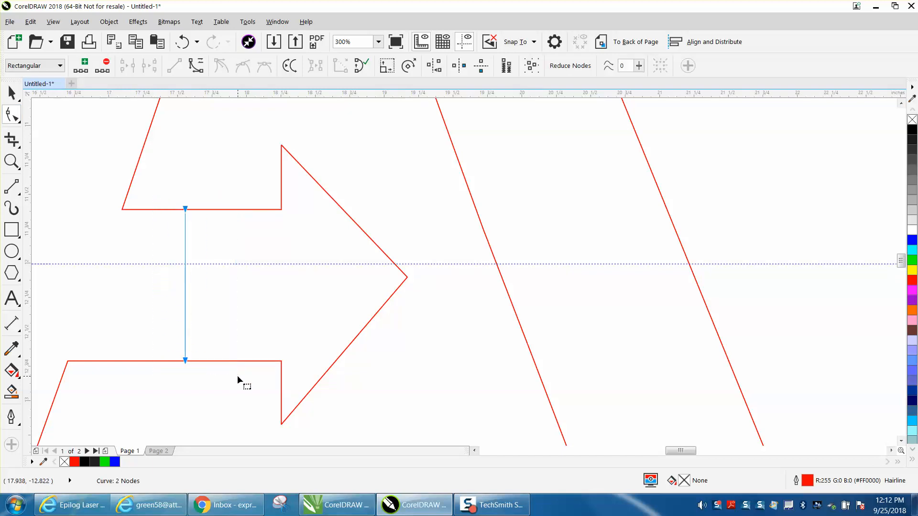
click(84, 69)
Align the horizontal guideline with the vertical line's midpoint node at Y -12.16 inches.
click(12, 92)
click(12, 161)
drag(137, 208, 342, 391)
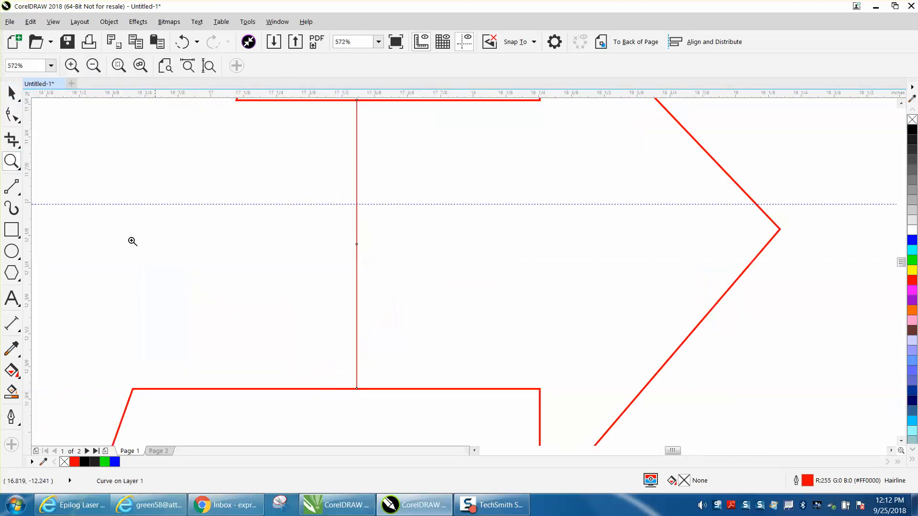
click(17, 98)
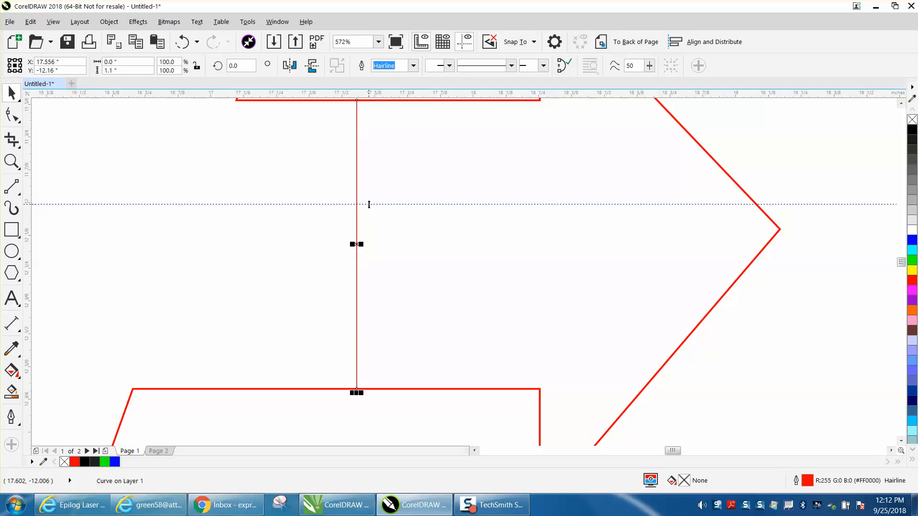
drag(368, 204, 360, 247)
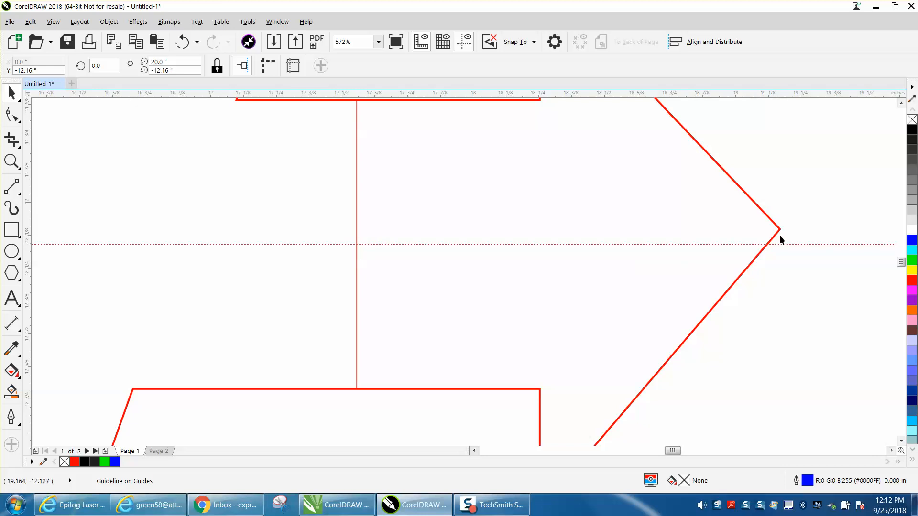
Move the arrow's tip node straight down onto the horizontal guideline.
key(F10)
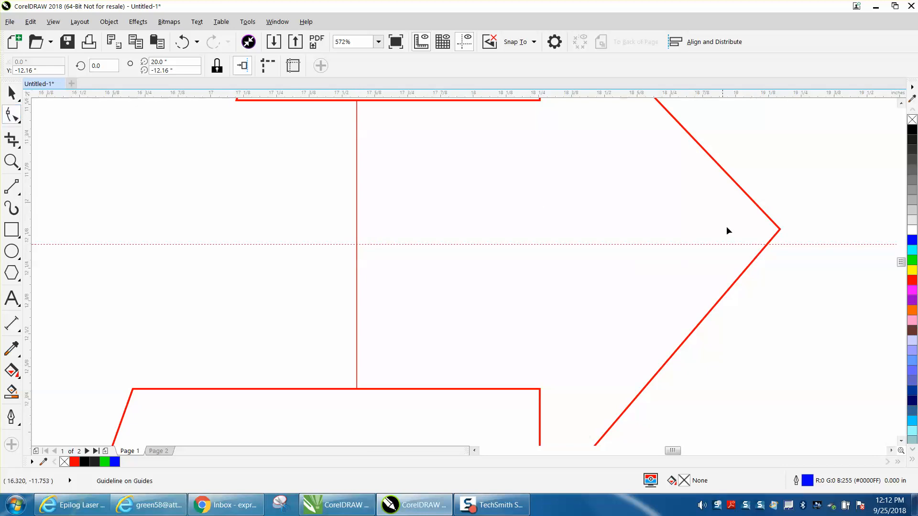
click(780, 228)
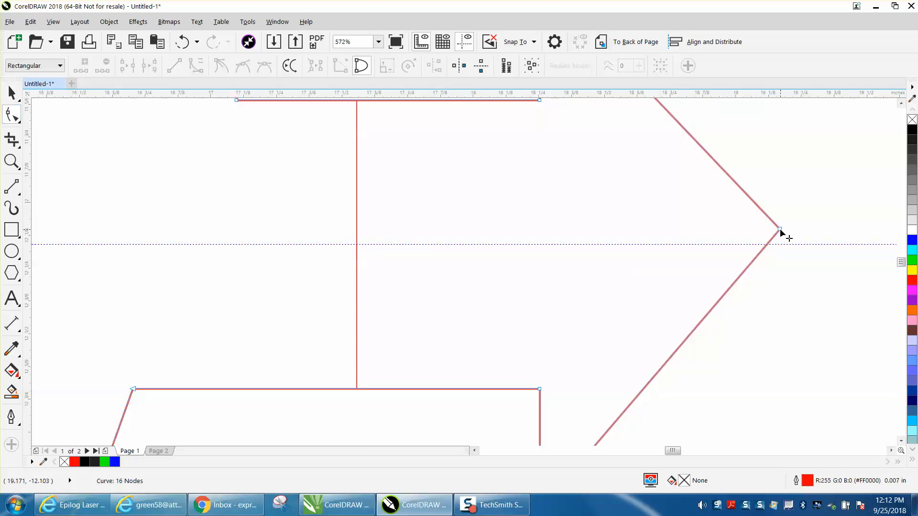
drag(780, 228, 781, 246)
scroll(543, 207, down, 4)
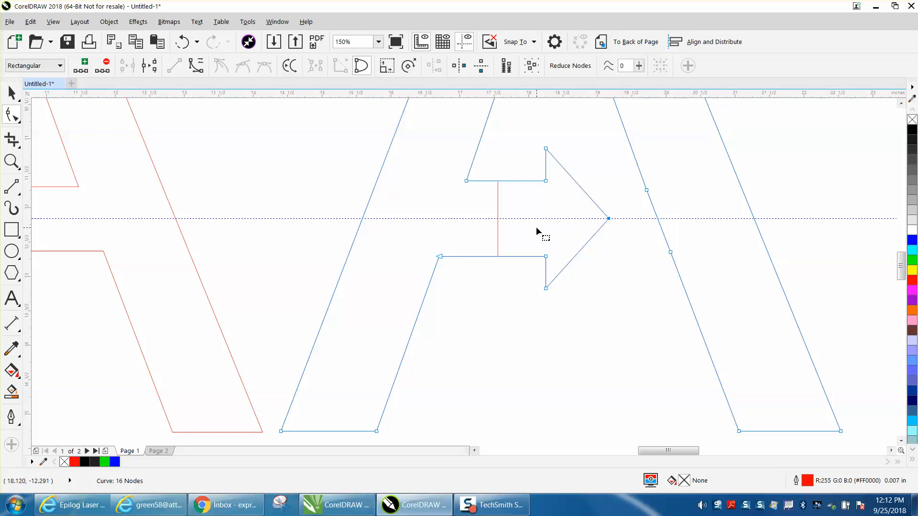
Delete the vertical construction line inside the arrow shaft.
key(space)
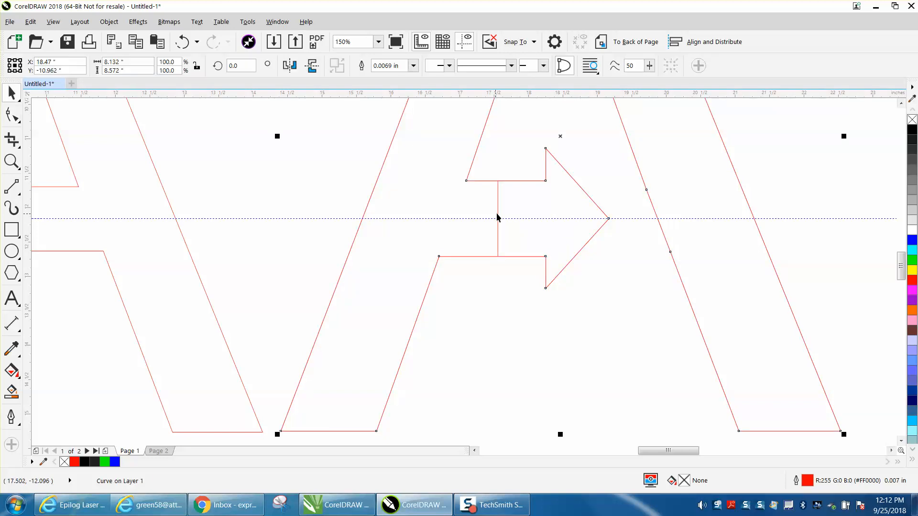
click(498, 216)
key(Delete)
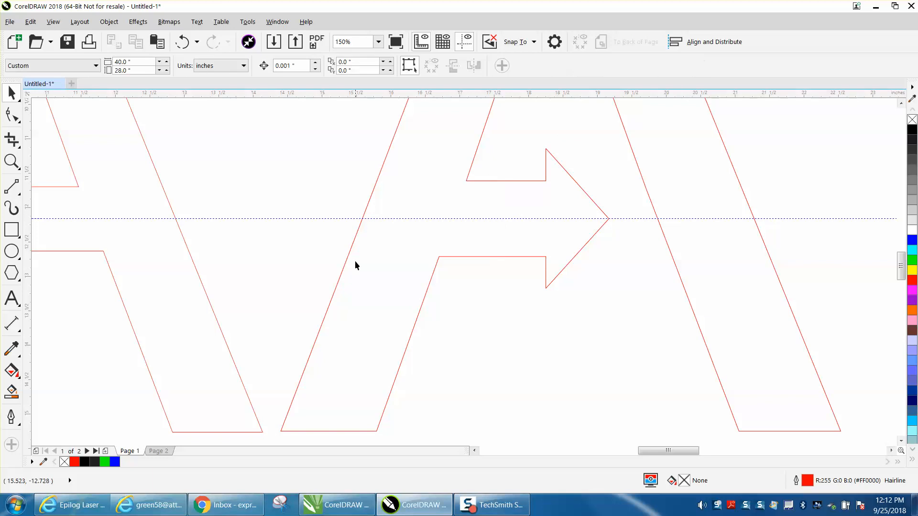
Move the horizontal guideline below the outlined letters to Y -15.7 inches.
scroll(548, 254, down, 2)
scroll(564, 260, down, 1)
drag(575, 249, 468, 308)
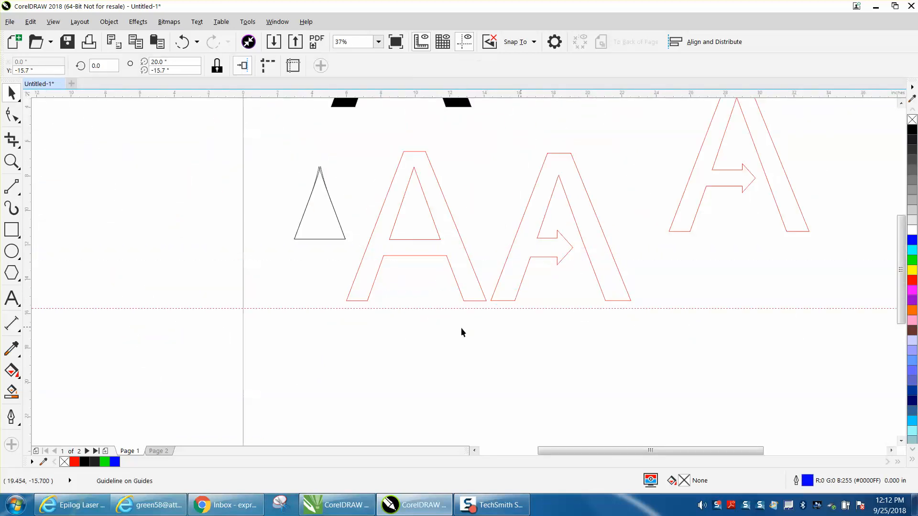
Smart fill the letter A with the corrected arrow in black with a 0.0069 in outline, and inspect it up close.
click(12, 392)
click(539, 242)
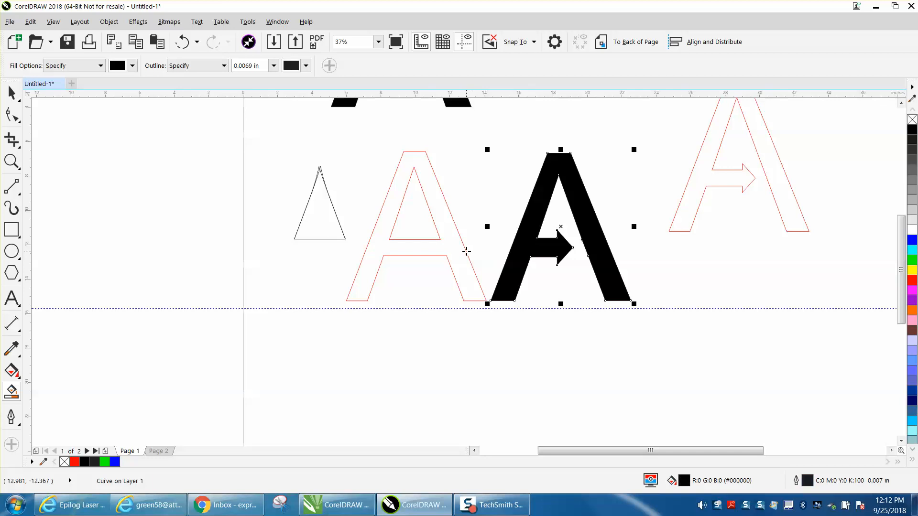
click(12, 93)
key(Escape)
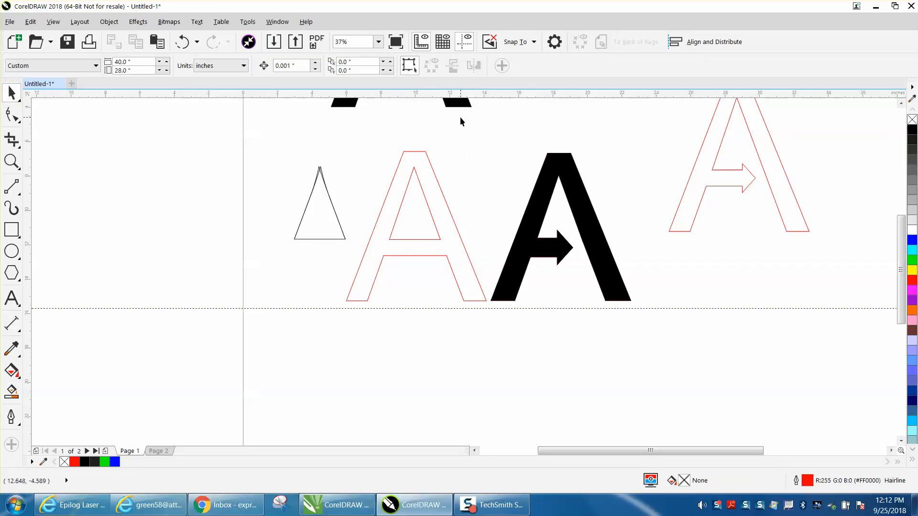
click(12, 162)
drag(470, 141, 696, 326)
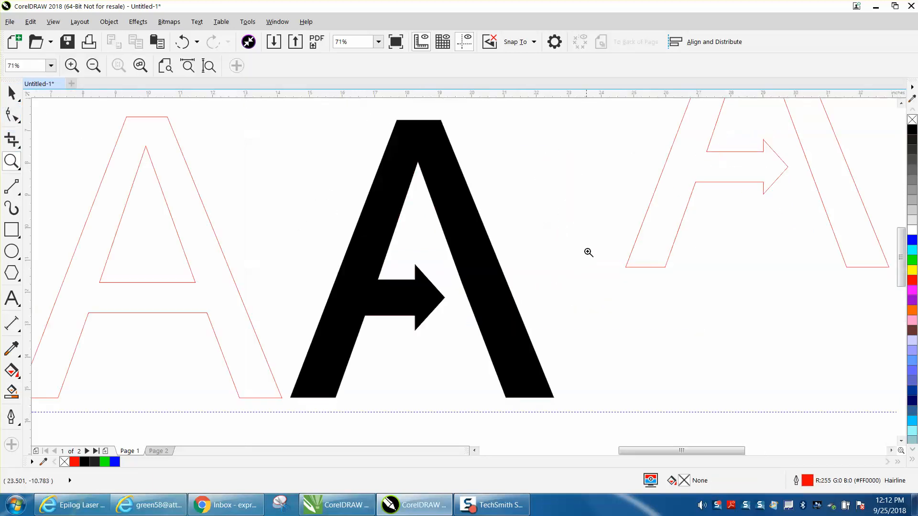